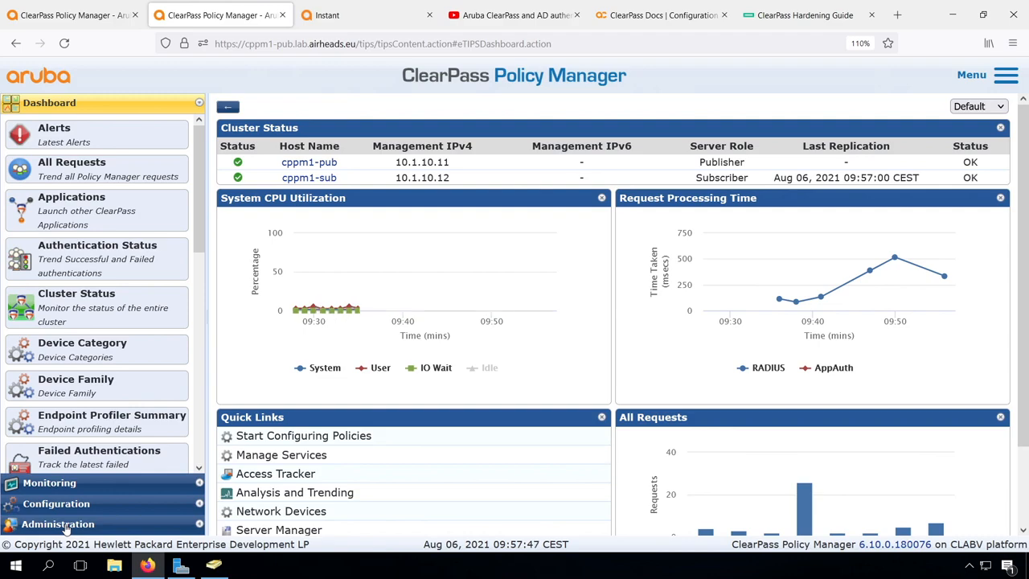
- Under Administration > Software Updates, download Cumulative Patch 1 for 6.10.0 from Firmware & Patch Updates
click(65, 527)
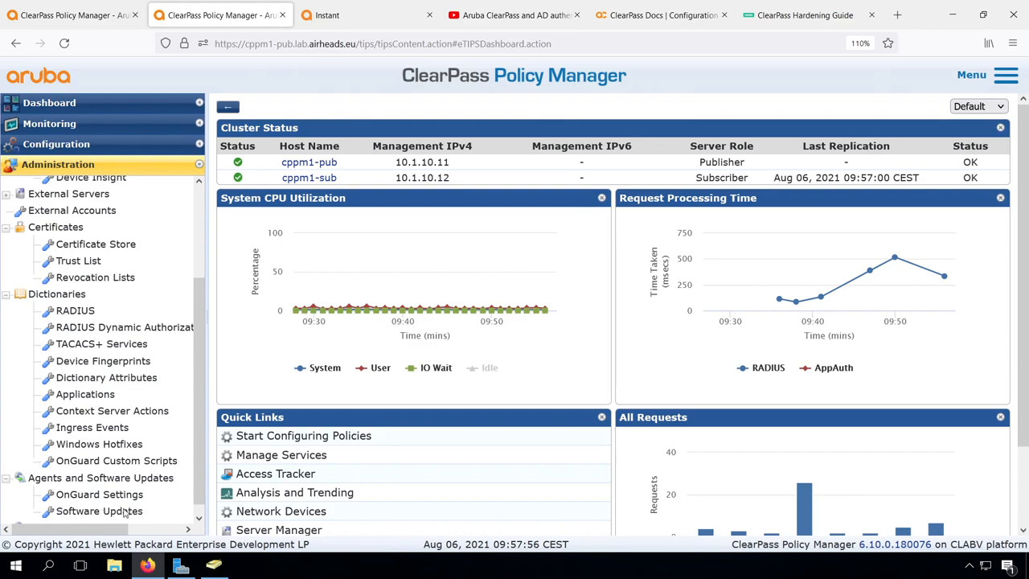
click(119, 515)
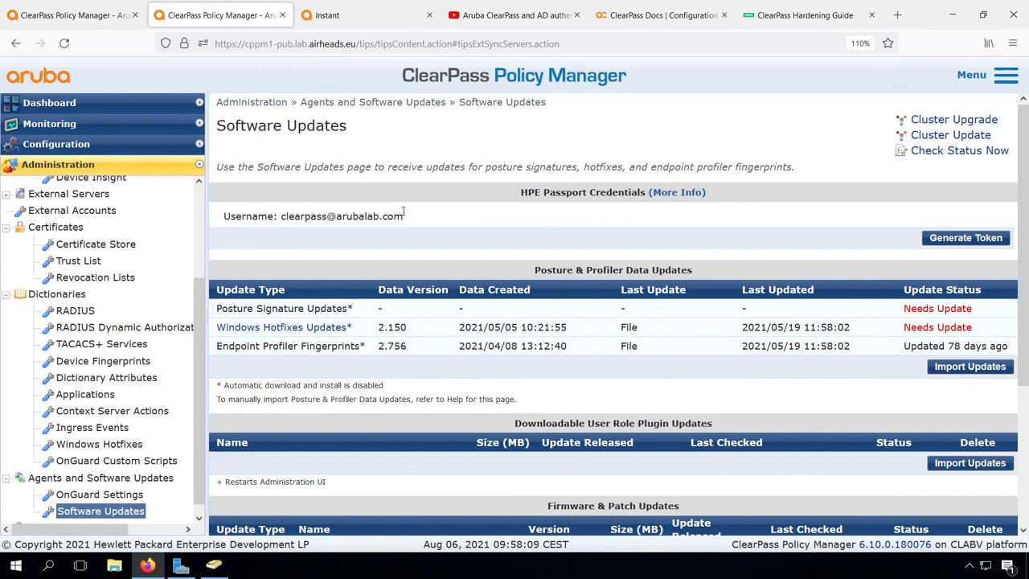
scroll(513, 341, down, 3)
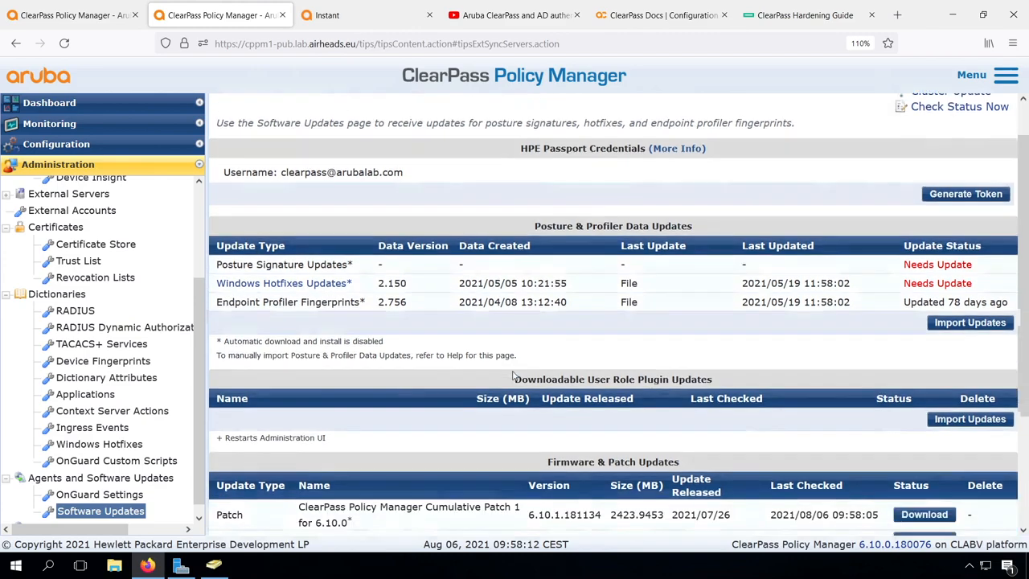
scroll(513, 375, down, 1)
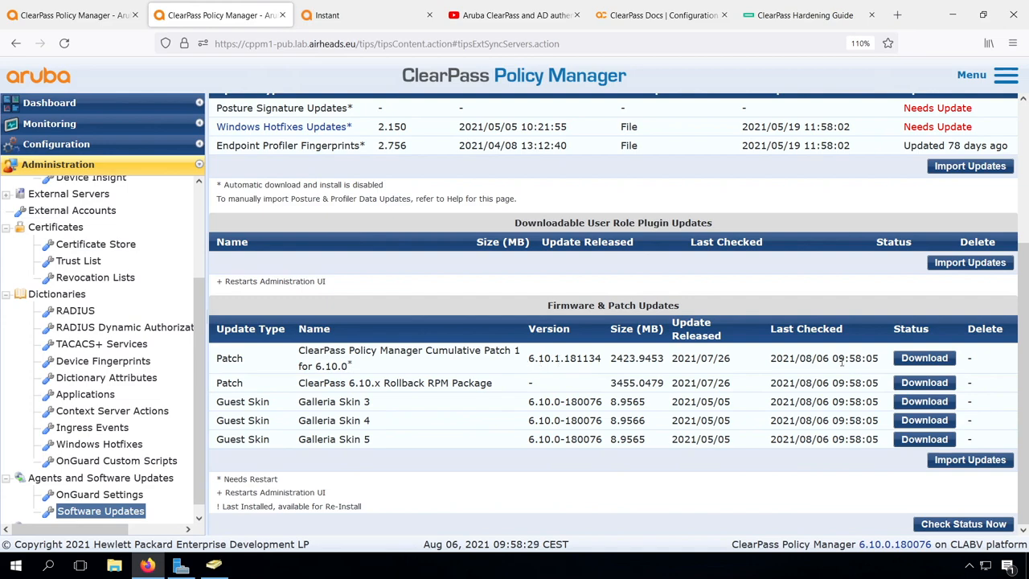
click(917, 358)
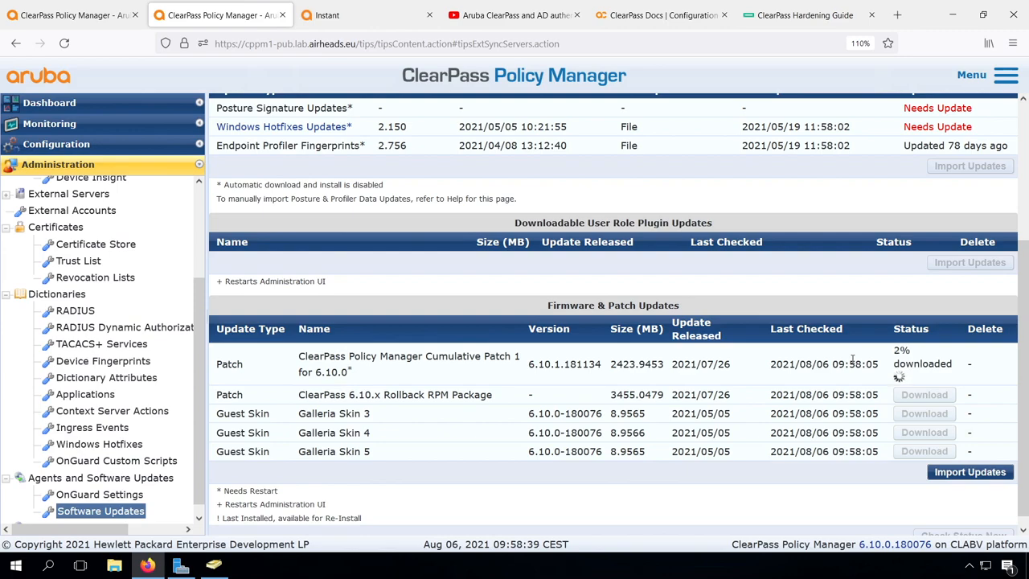
click(813, 19)
- Go to asp.arubanetworks.com and list the ClearPass Policy Manager (CPPM) software and documents
click(691, 44)
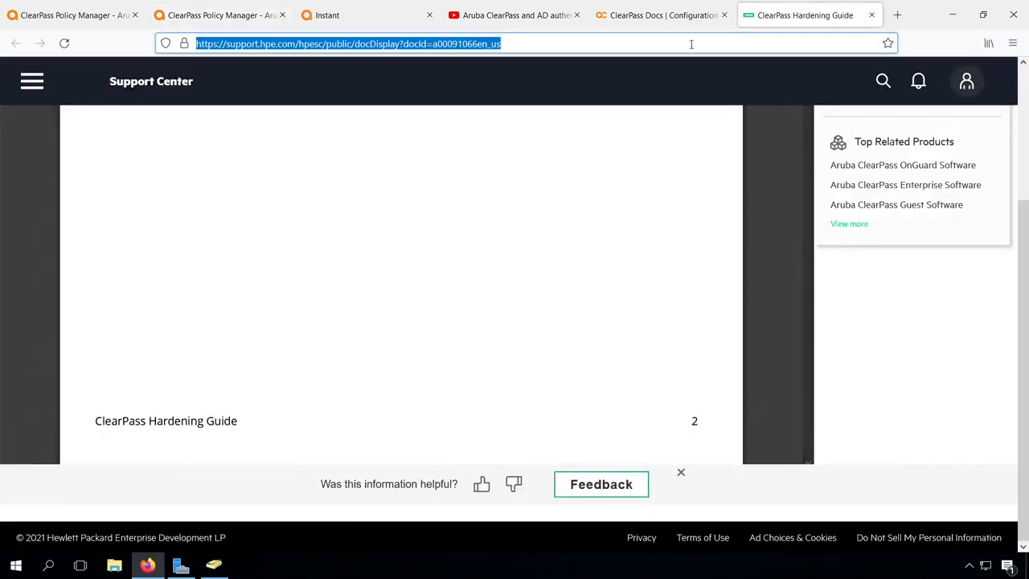
text(aspa)
key(BackSpace)
text(.arubanetworks.com)
key(Return)
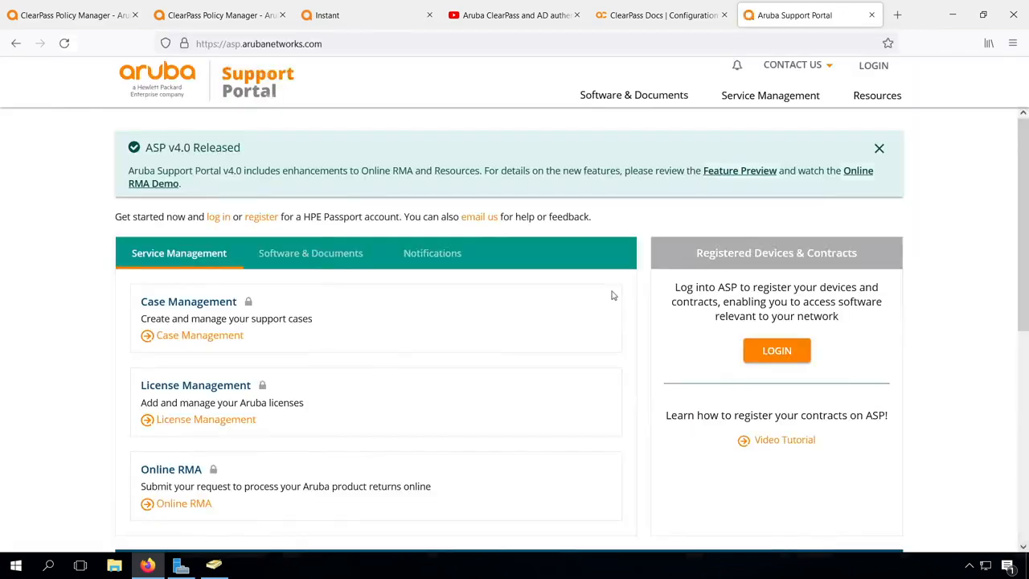
click(311, 253)
click(187, 370)
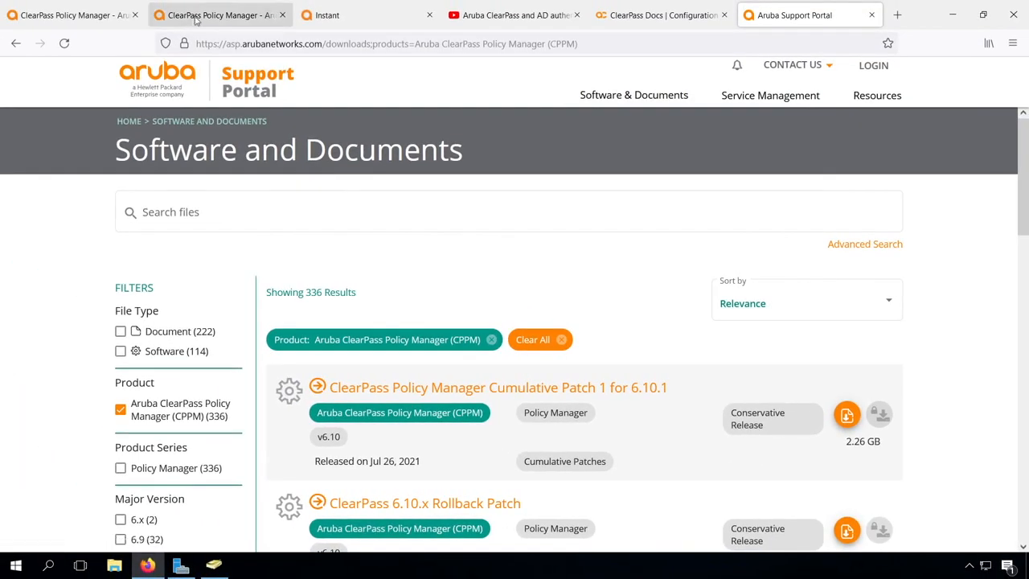
click(192, 16)
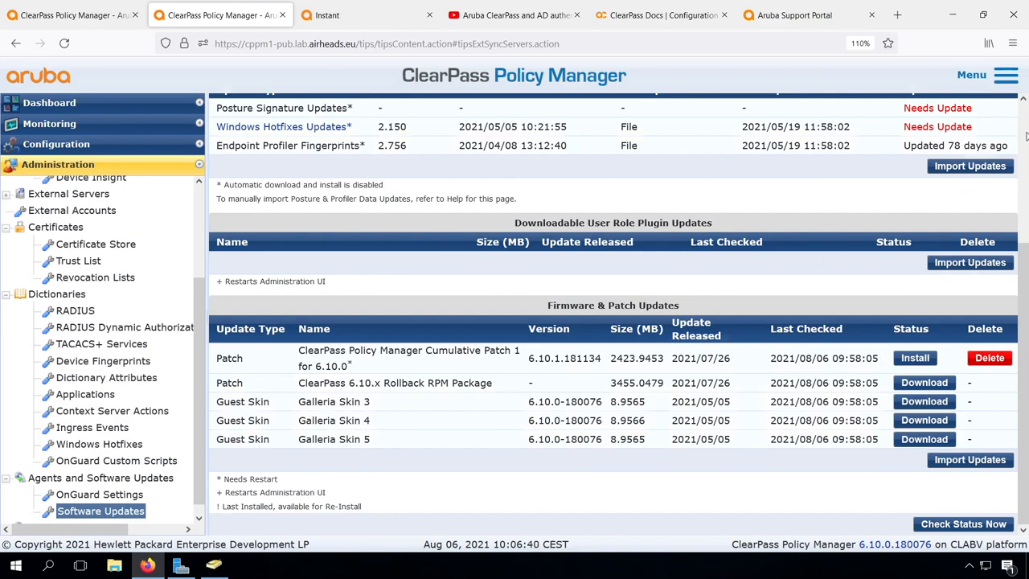
- Scroll to the top of Software Updates to confirm Cumulative Patch 1 (6.10.1.181134) is downloaded
scroll(1026, 137, up, 3)
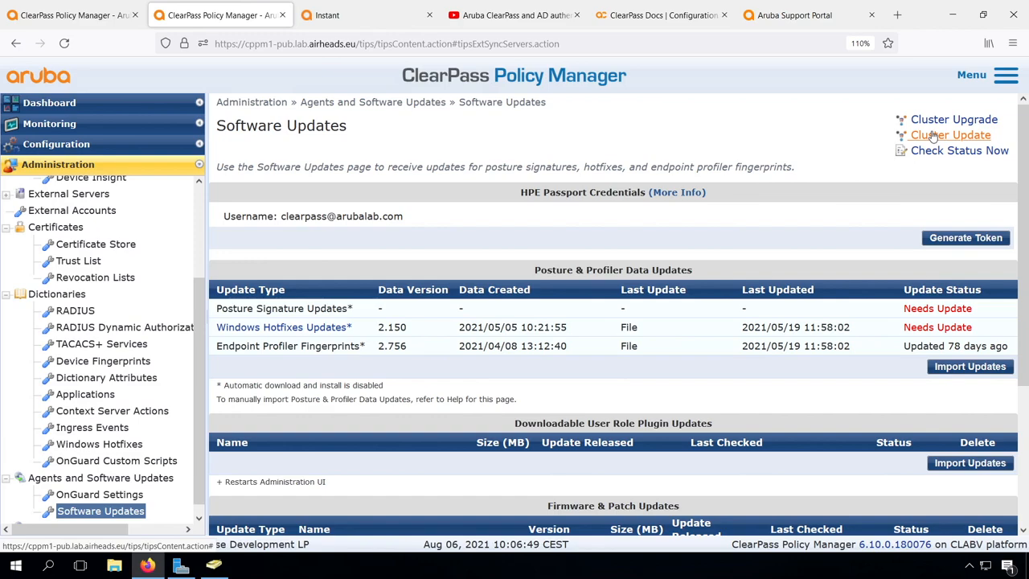
- Prepare a Cluster Update with the Cumulative Patch 1 for 6.10.0 image, including subscriber cppm1-sub
click(932, 136)
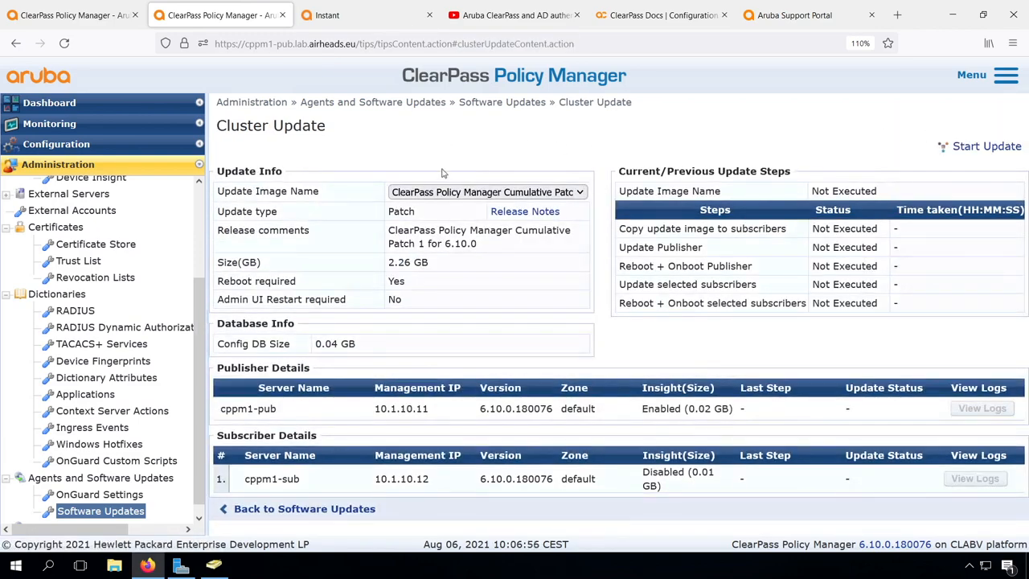
click(459, 192)
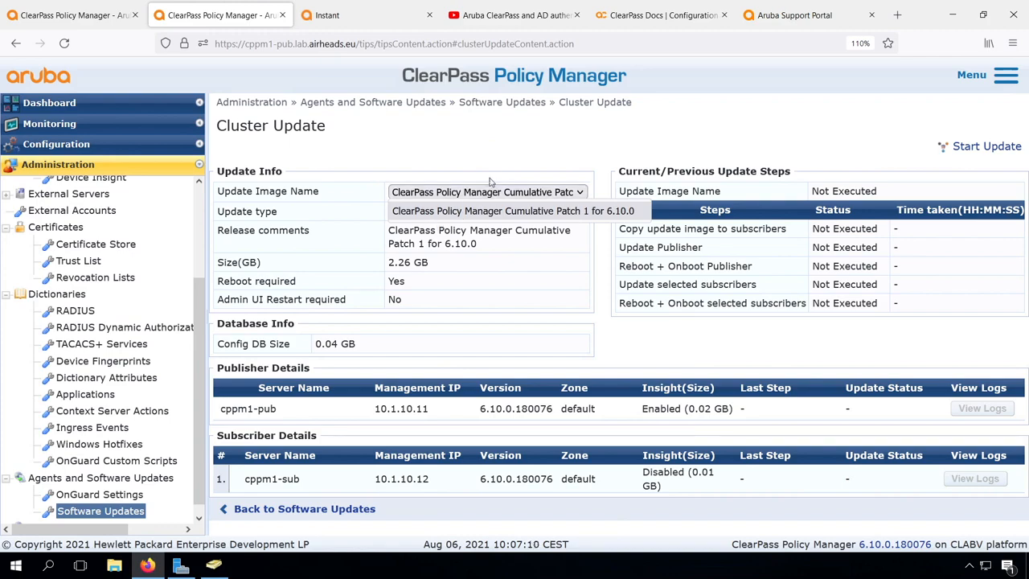
click(504, 146)
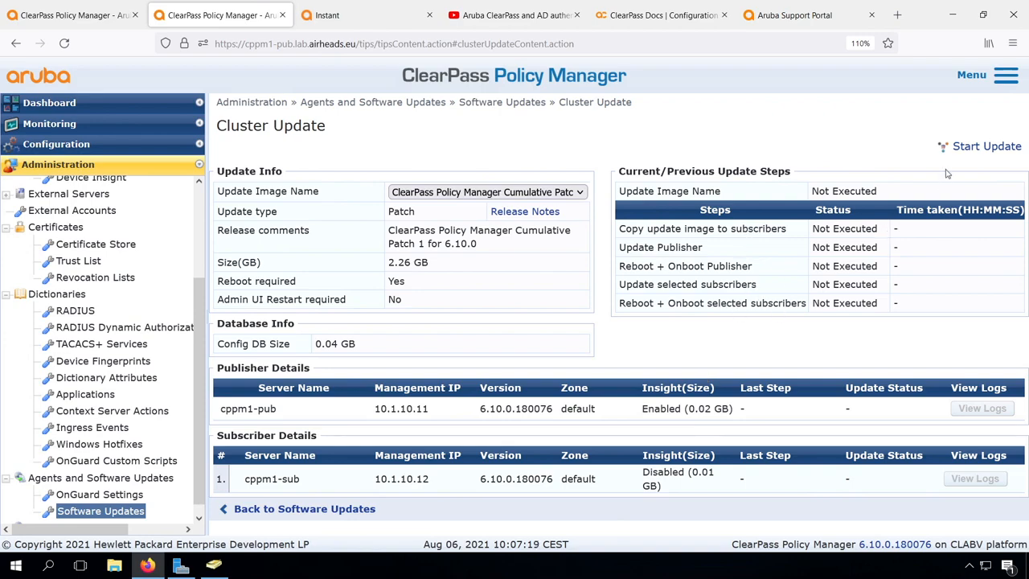
click(986, 146)
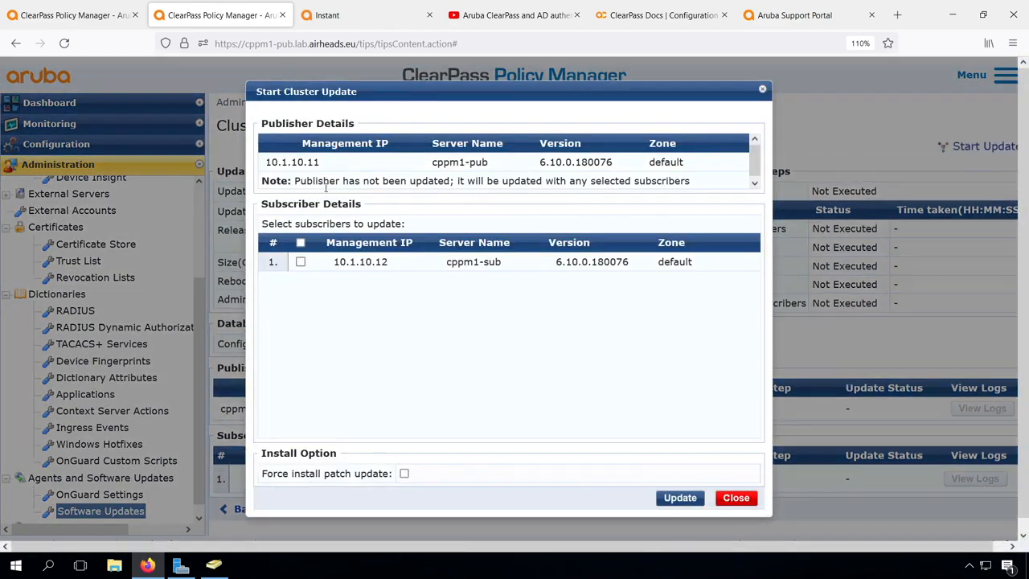
click(300, 263)
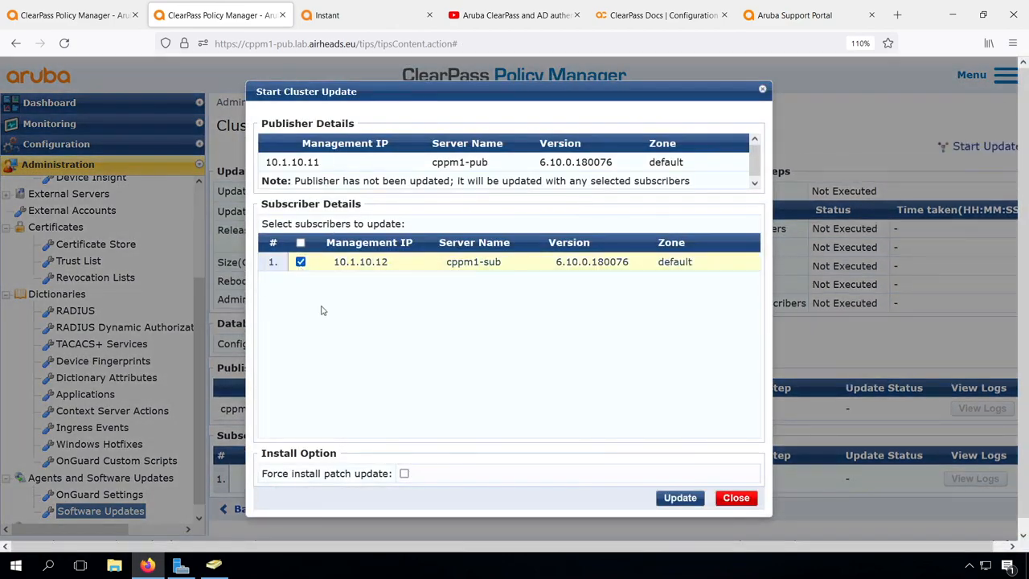
- Launch the update on both nodes and view the publisher's update log
click(677, 499)
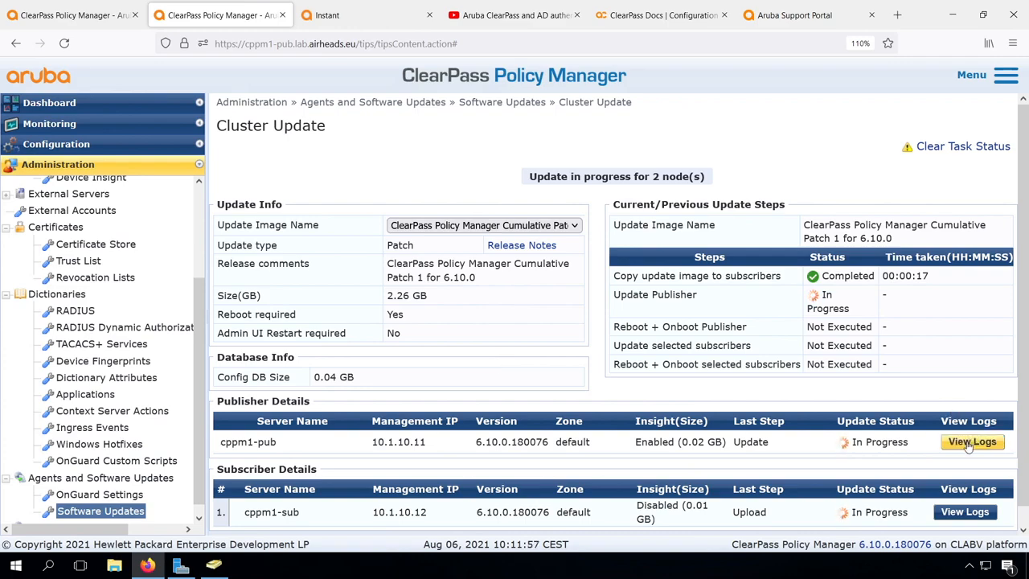
click(970, 444)
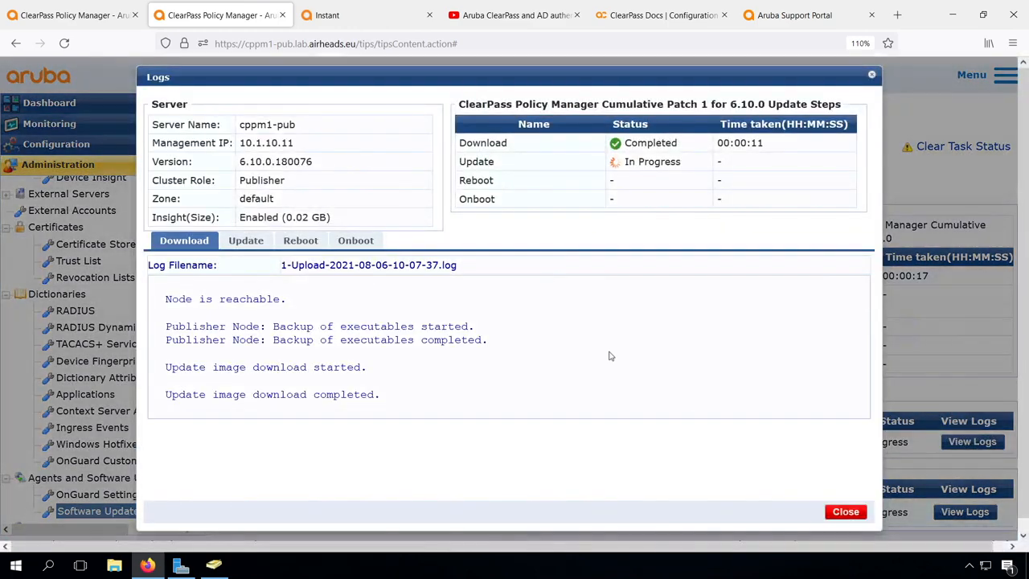
click(246, 242)
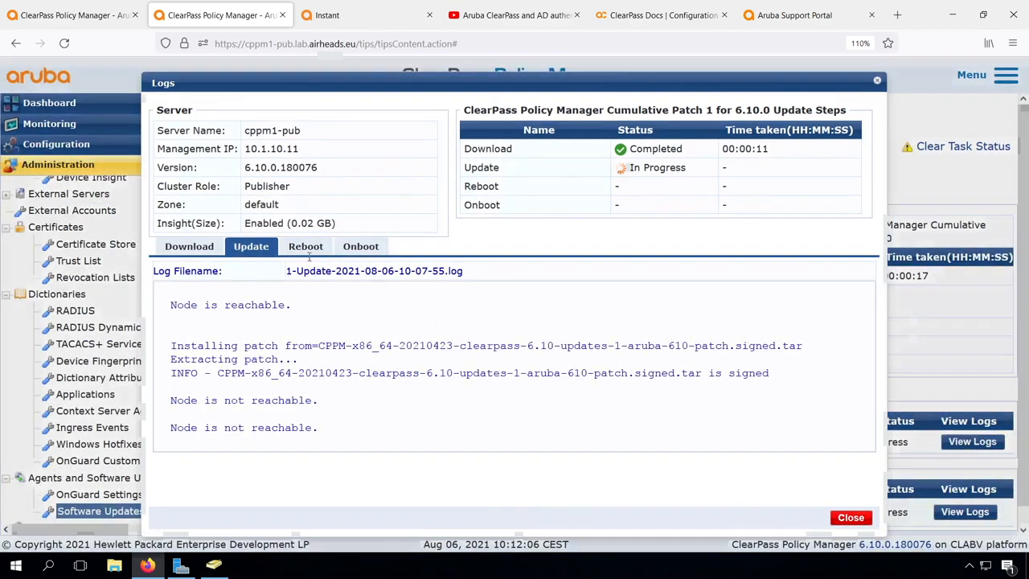
click(306, 244)
click(360, 246)
click(189, 246)
click(850, 517)
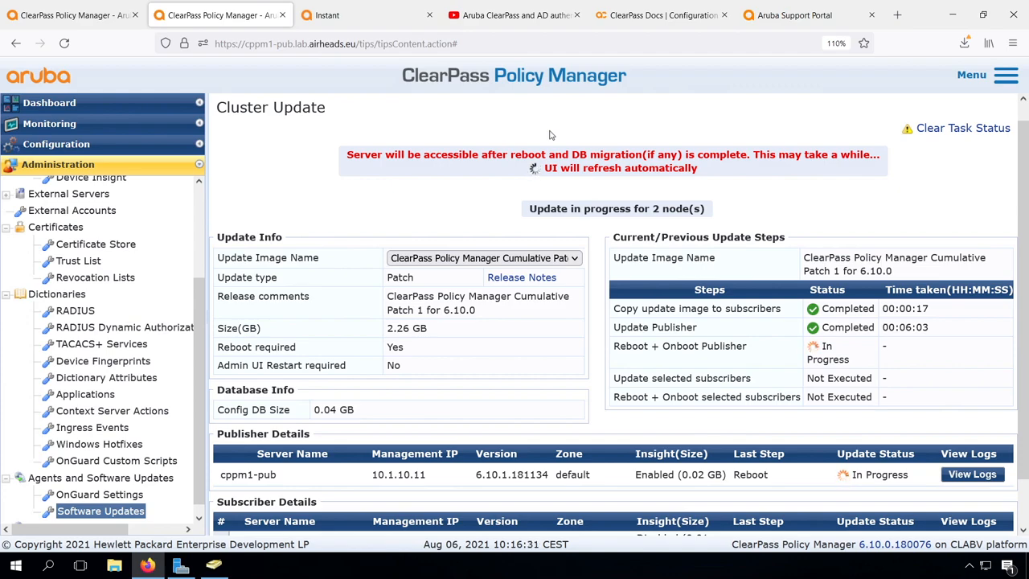
- Log back in to the publisher with the admin username and account password
text(admin)
key(Tab)
text(********)
key(Return)
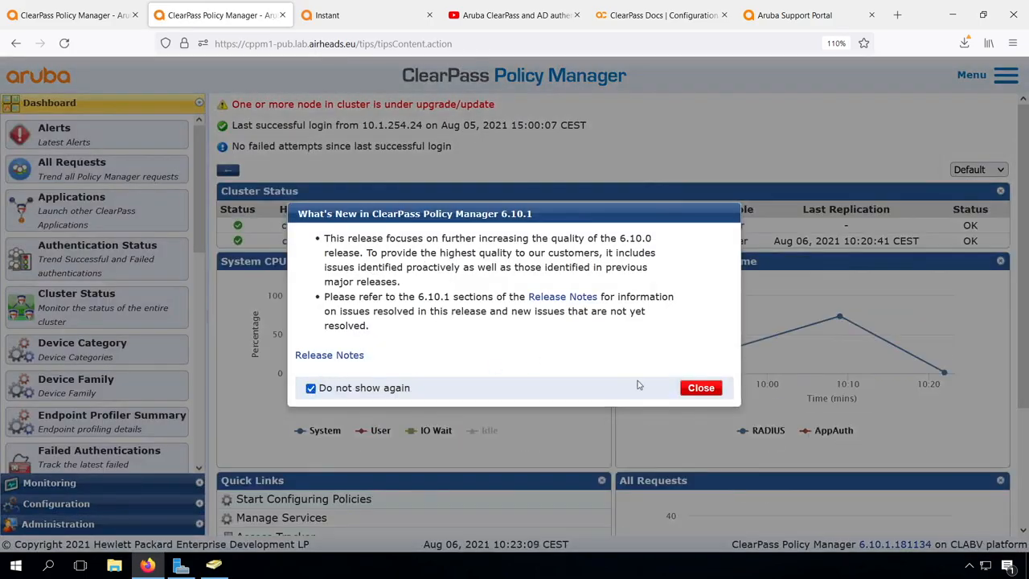
- Dismiss the What's New notice and go to Administration > Software Updates > Cluster Update
click(701, 388)
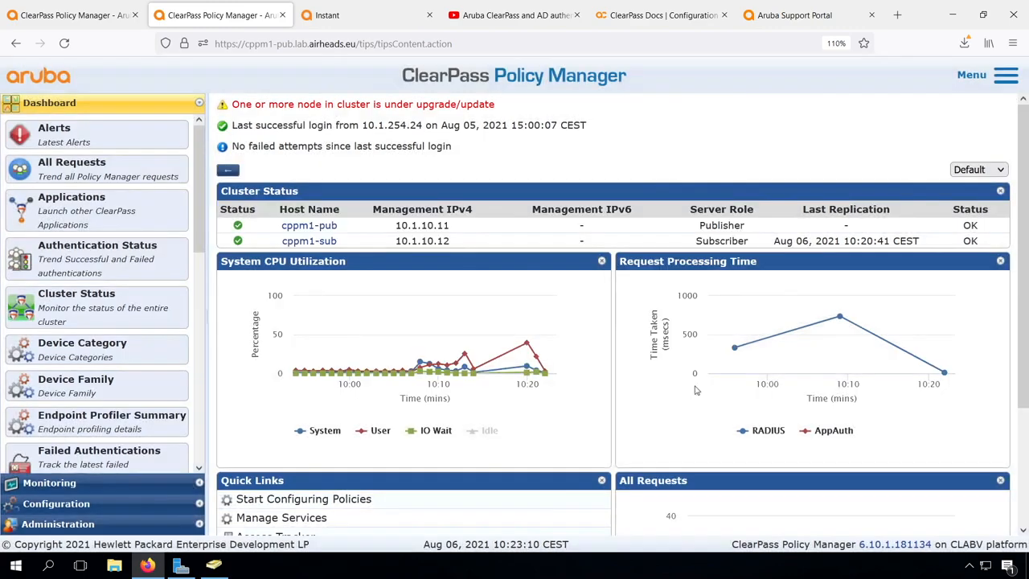
click(111, 523)
scroll(98, 459, down, 3)
click(94, 500)
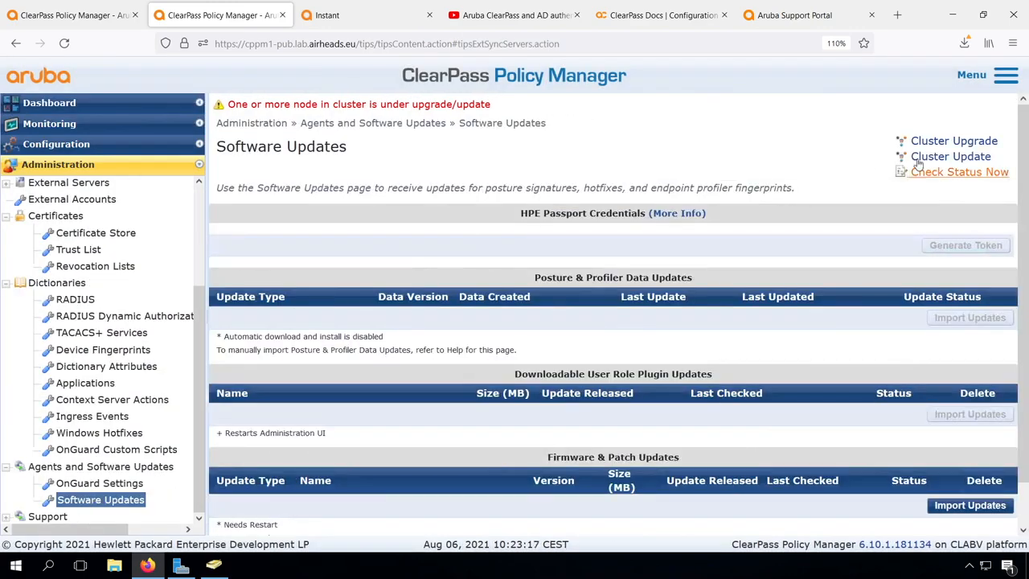
click(929, 157)
scroll(699, 158, down, 1)
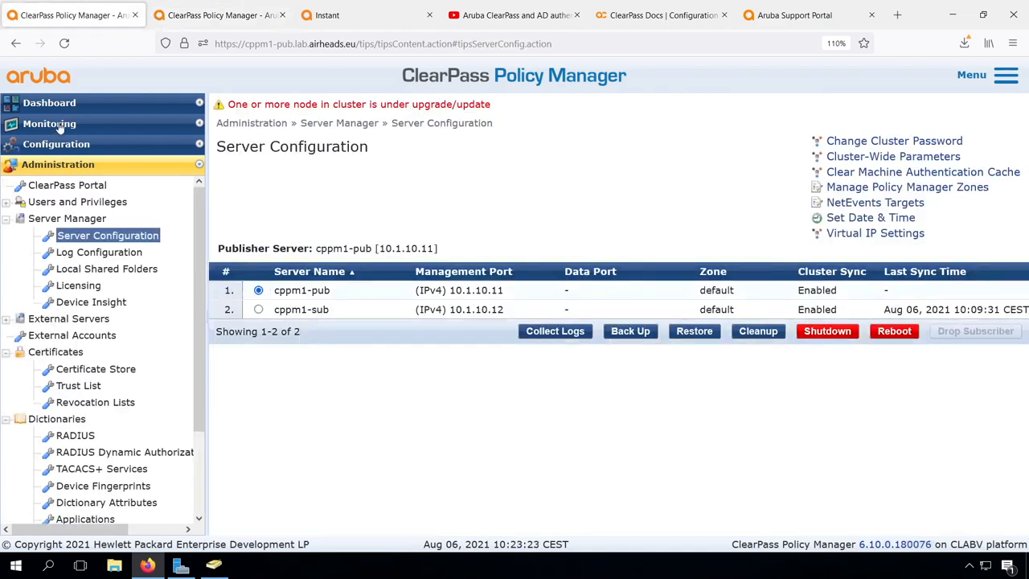
- Inspect the High Availability Virtual IP Acquired event in Event Viewer, then return to Cluster Update progress
click(62, 127)
click(58, 278)
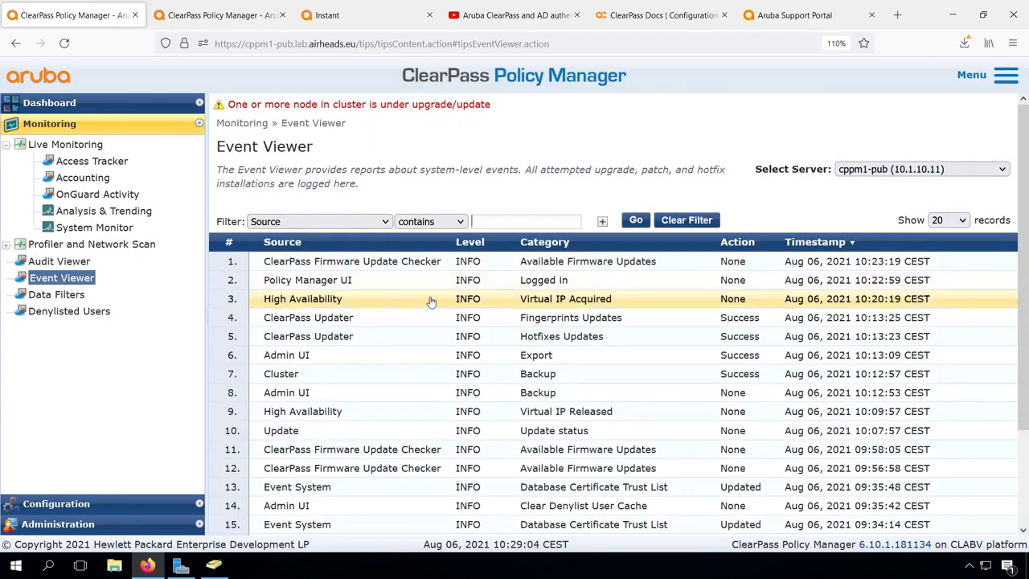
click(534, 299)
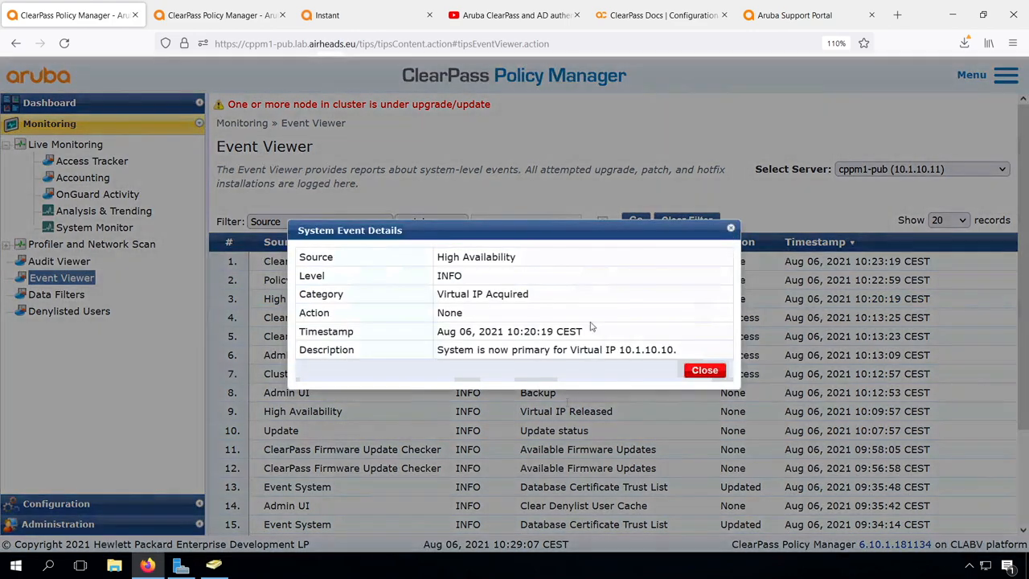
click(705, 370)
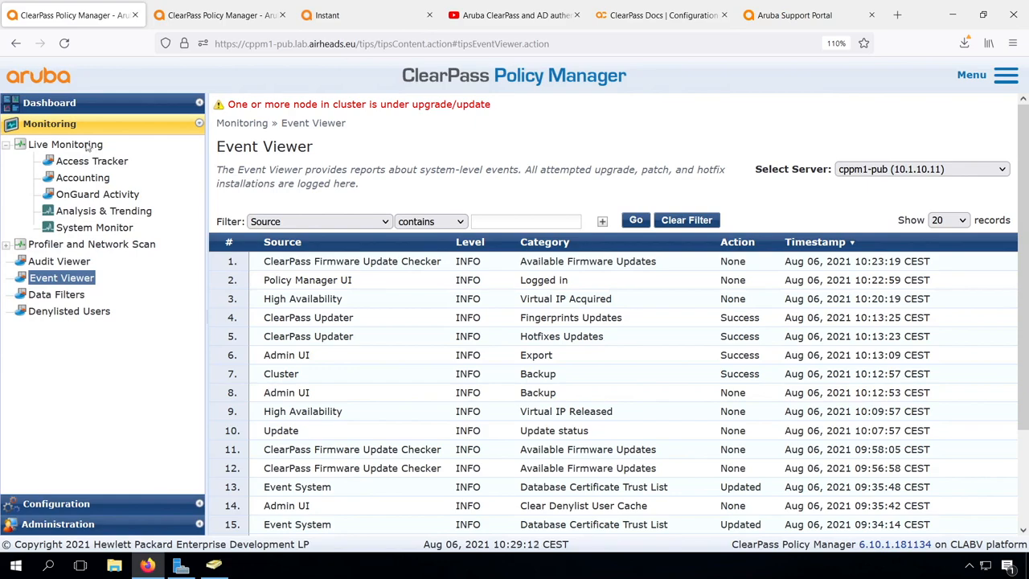
click(215, 16)
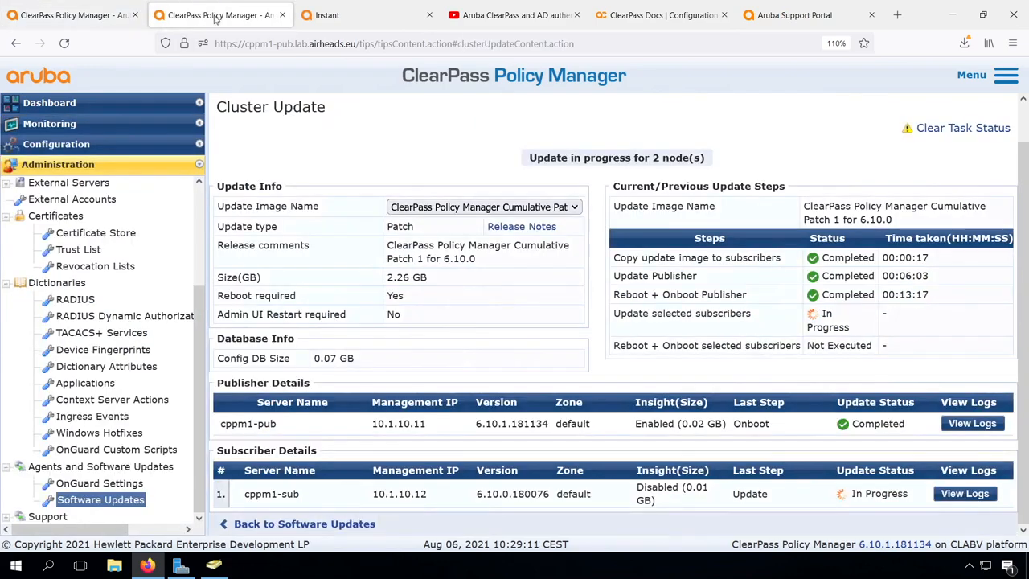